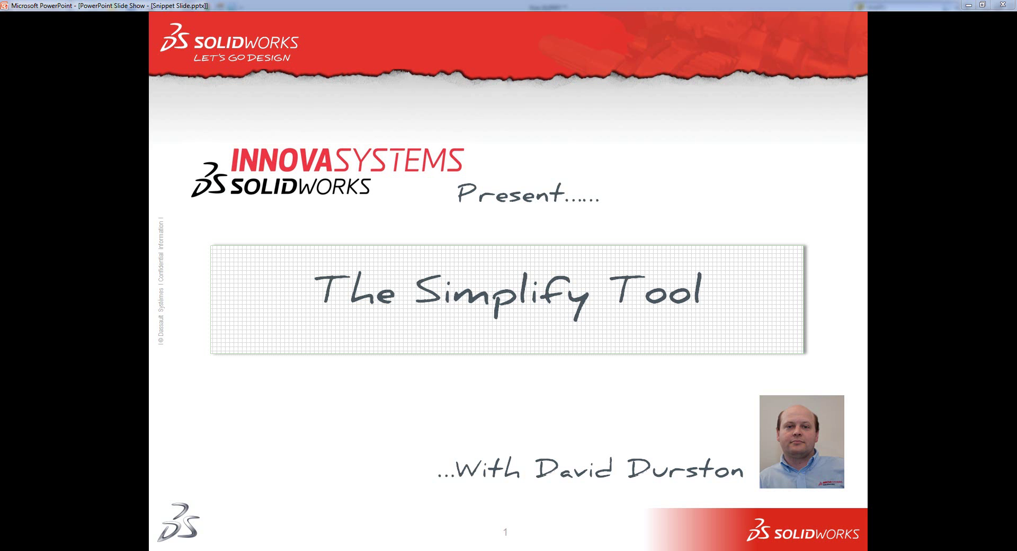
Leave the PowerPoint slide show and bring up the Eye part in SolidWorks.
click(125, 503)
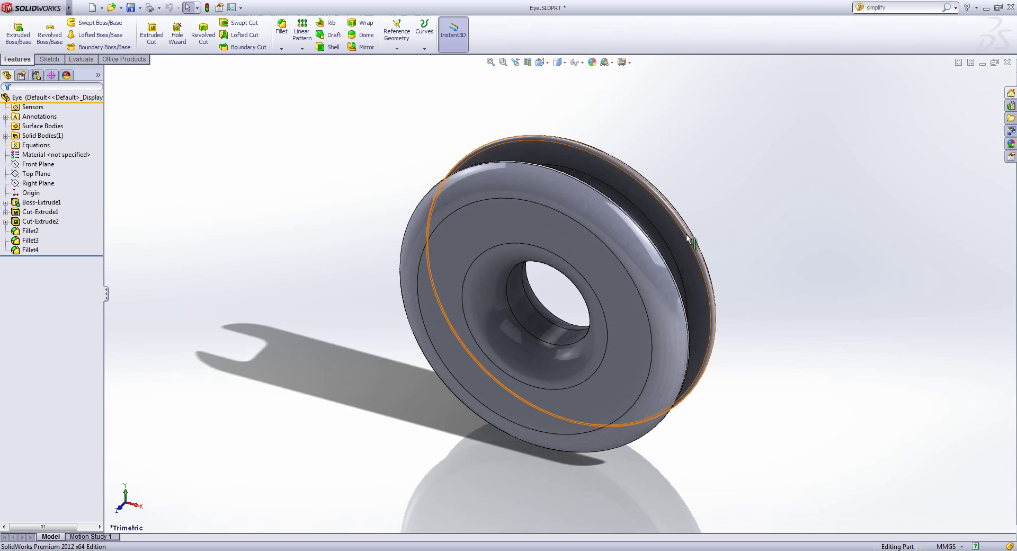
Reveal the Simplify command under Tools > Find/Modify in the menu bar.
mouse_move(69, 7)
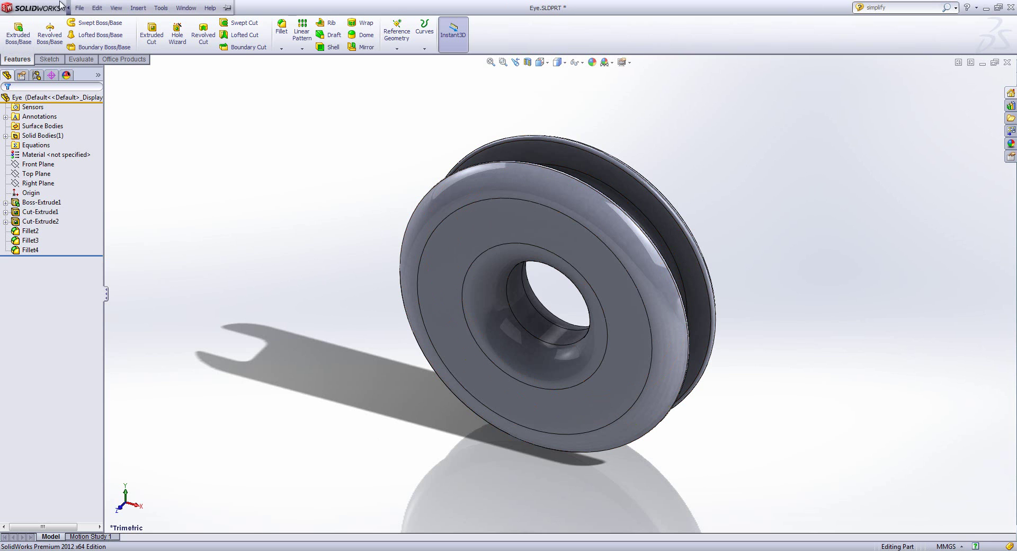
click(139, 7)
mouse_move(160, 8)
mouse_move(200, 166)
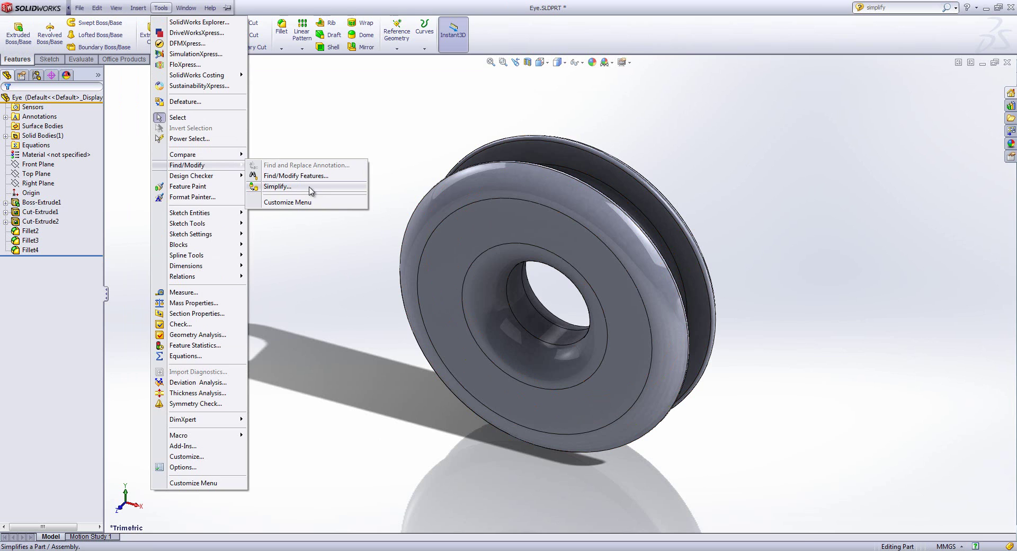
Launch Simplify on the Eye part, searching all feature types at factor 0.1.
click(277, 186)
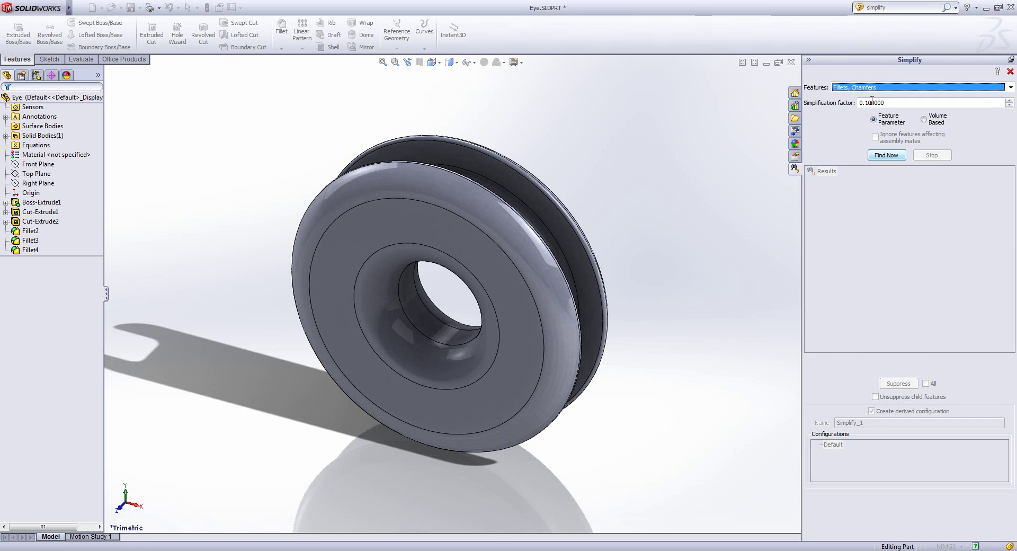
click(1010, 88)
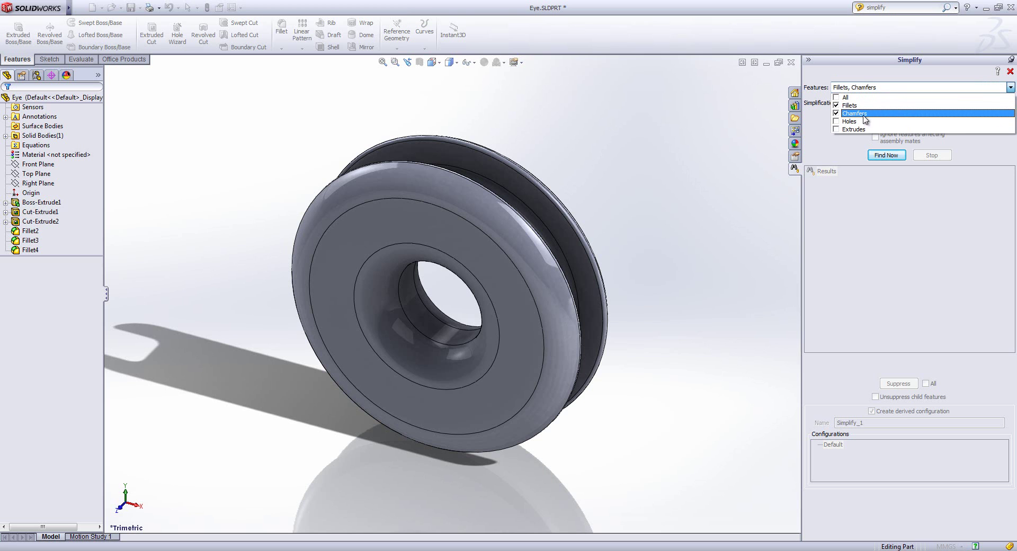
click(842, 98)
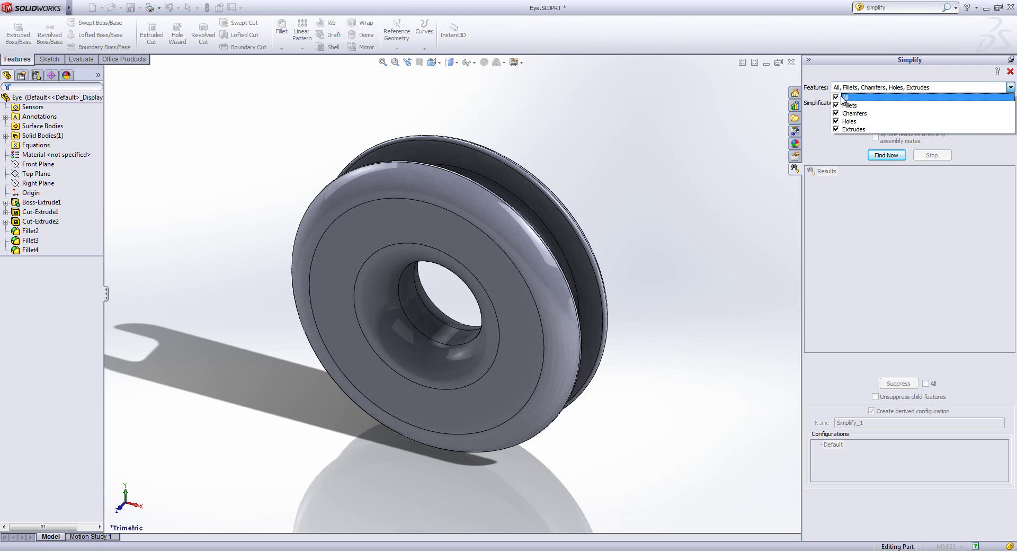
click(838, 154)
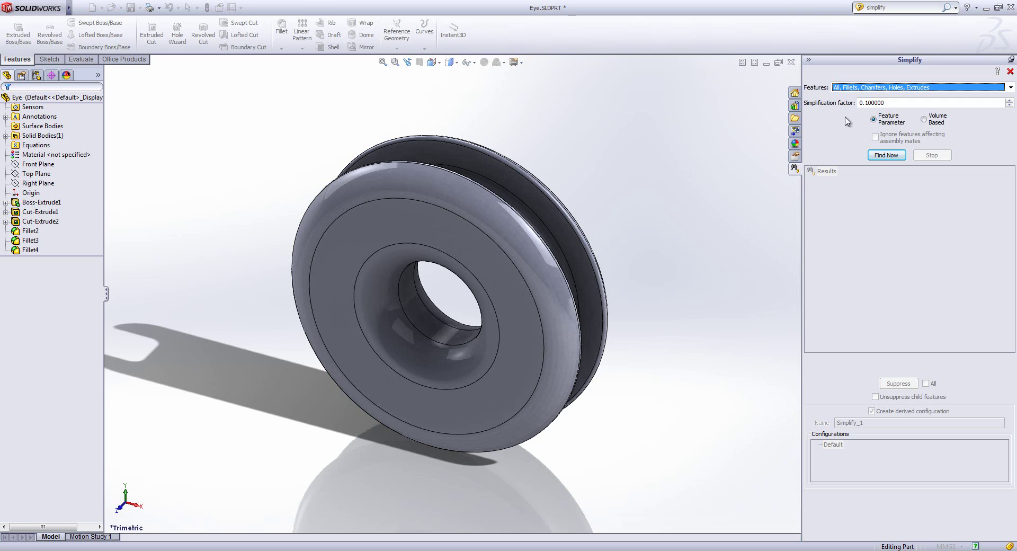
Search for small features and preview the found Fillet3 and Fillet4 on the model.
click(885, 155)
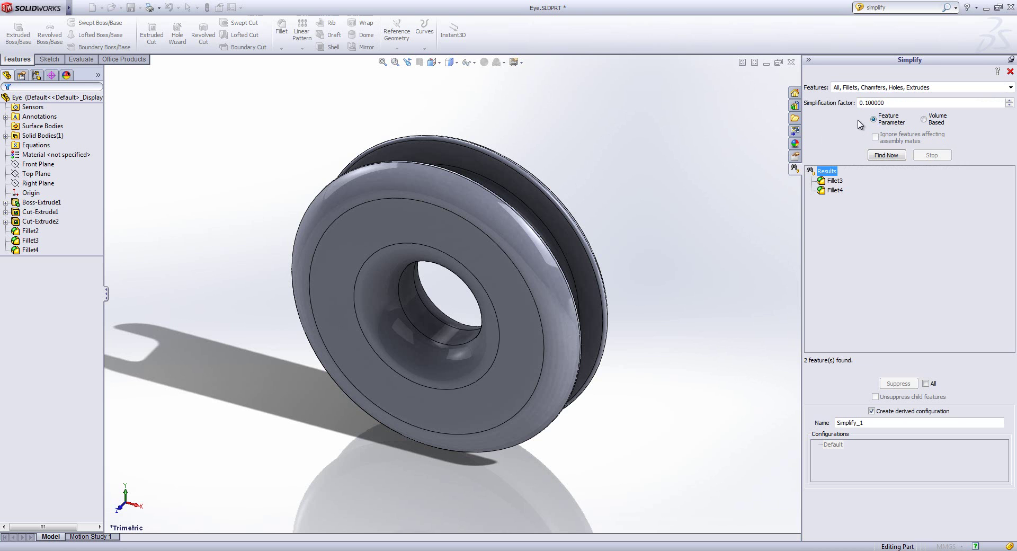
click(834, 181)
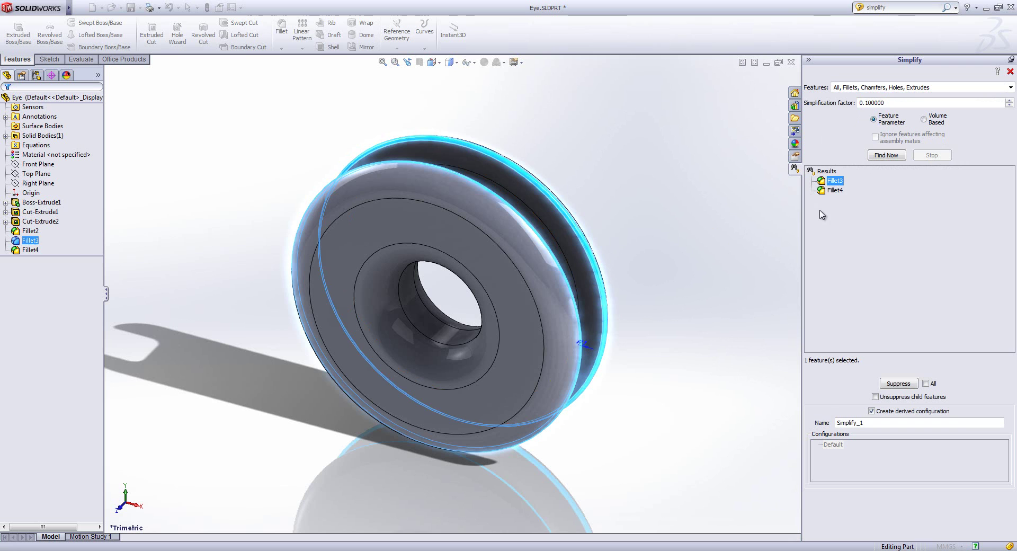
click(834, 189)
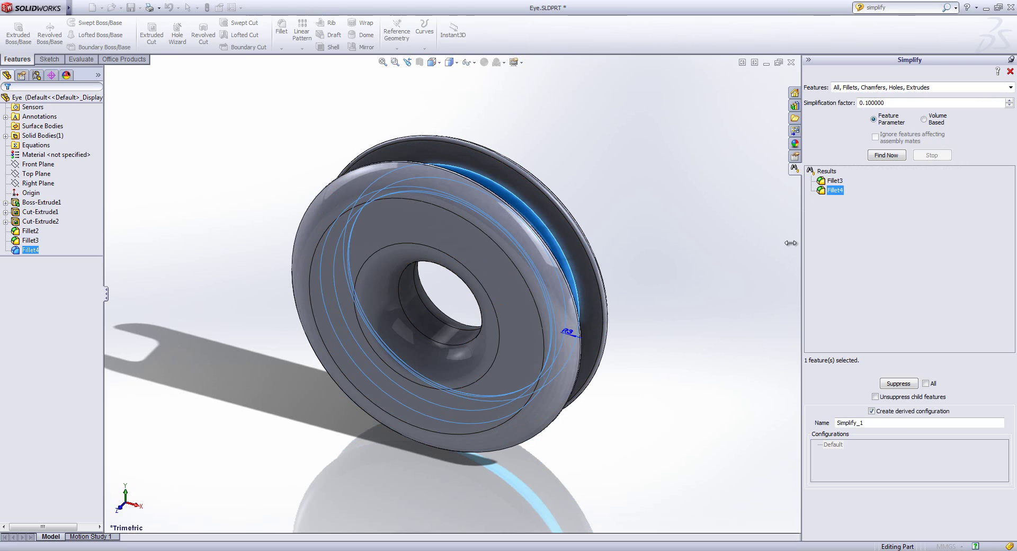
click(836, 181)
click(835, 190)
Compare volume-based and feature-parameter searches, rerunning with factor 0.2.
click(930, 123)
click(880, 155)
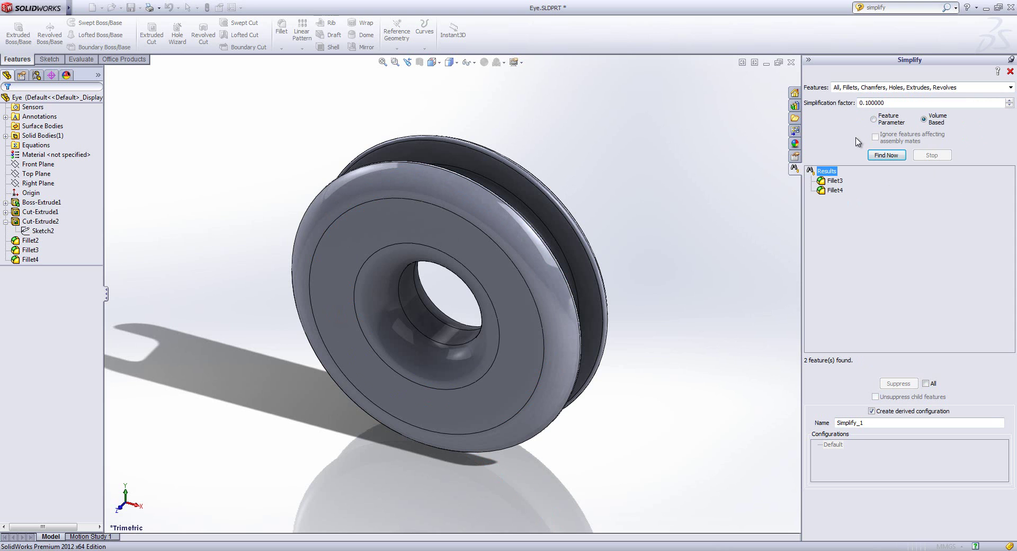
click(901, 123)
click(882, 155)
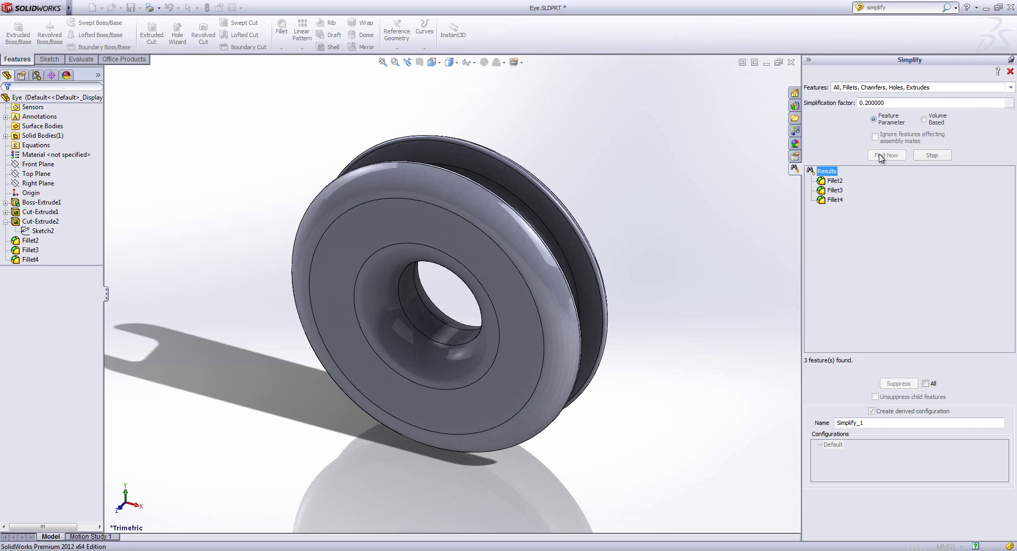
Preview Fillet2, then rerun the volume-based search to find four features.
click(836, 181)
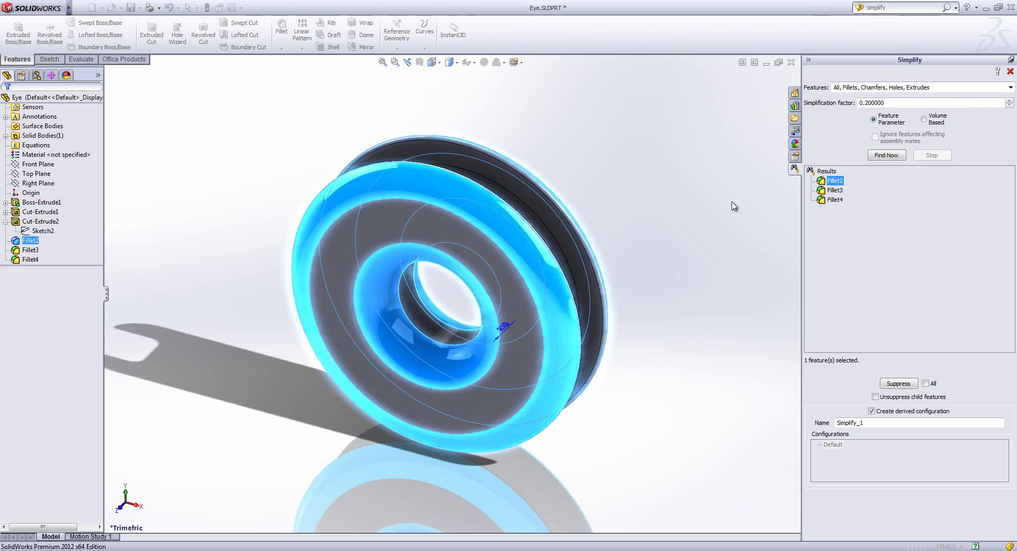
click(877, 227)
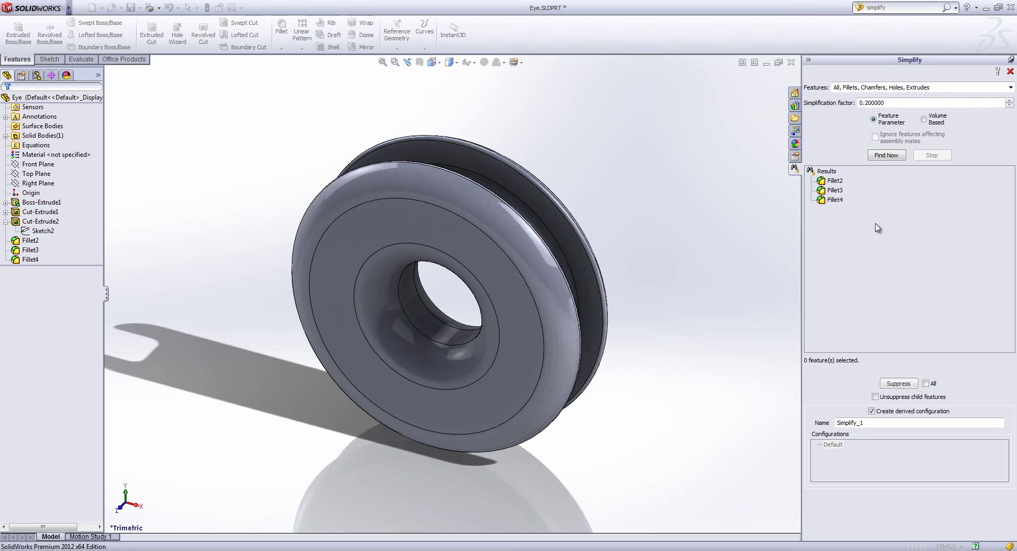
click(931, 120)
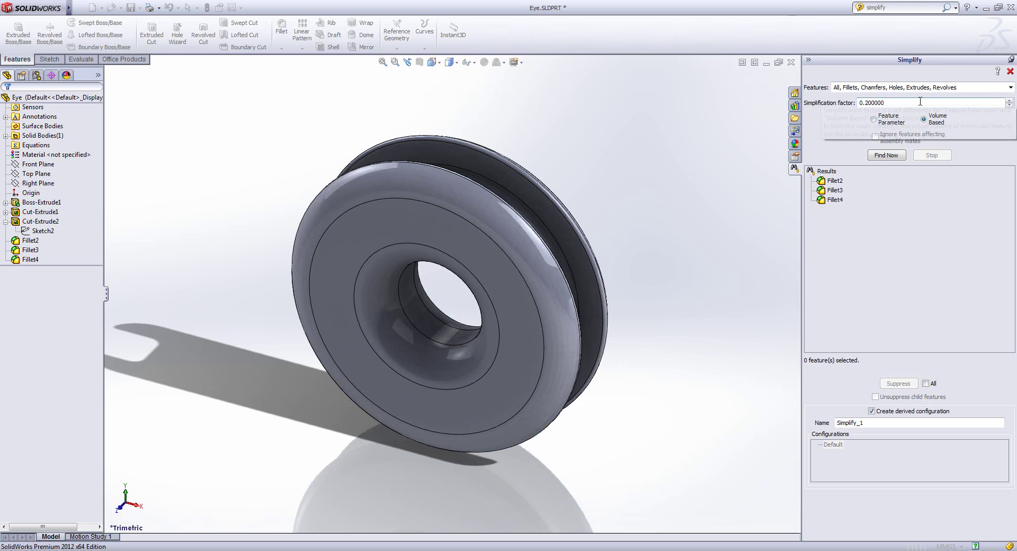
click(894, 155)
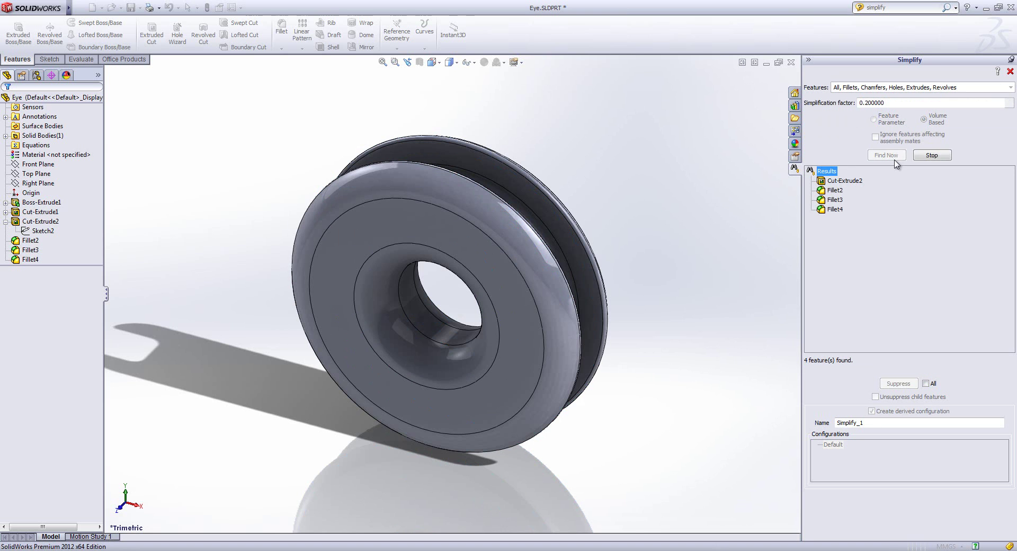
Preview the Cut-Extrude2 hole on the model.
click(847, 181)
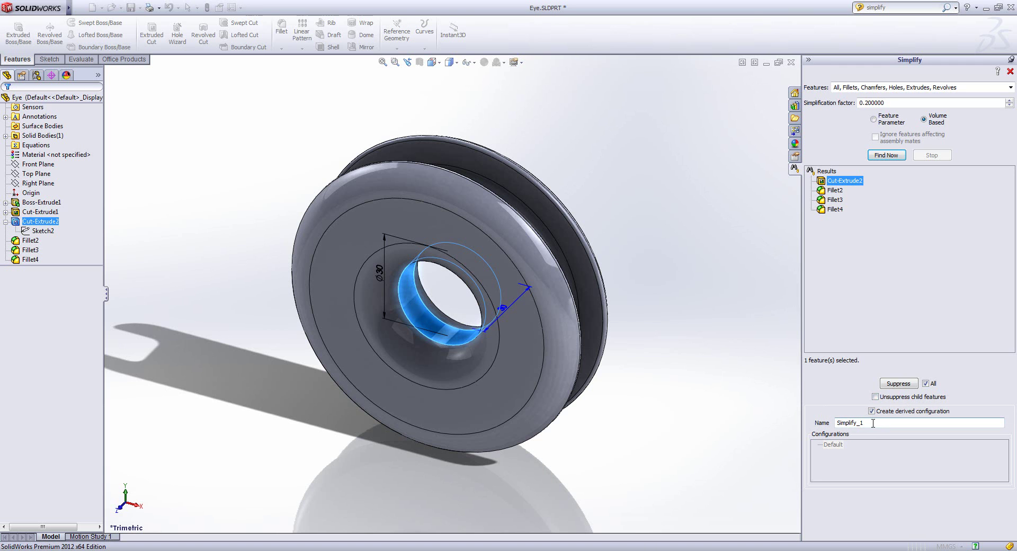
Suppress the four found features, restore the Cut-Extrude2 hole, and close Simplify.
click(898, 383)
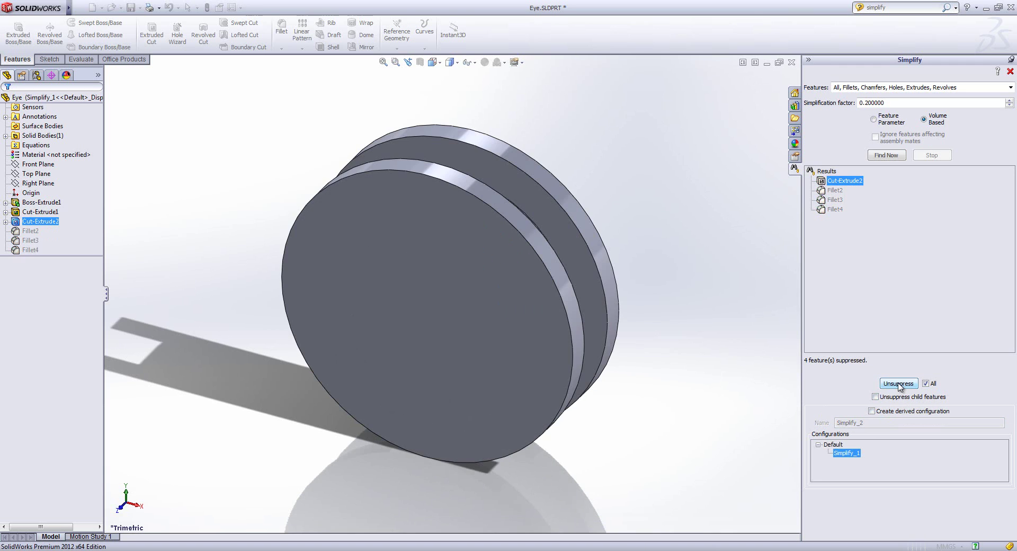
middle_drag(710, 315, 585, 275)
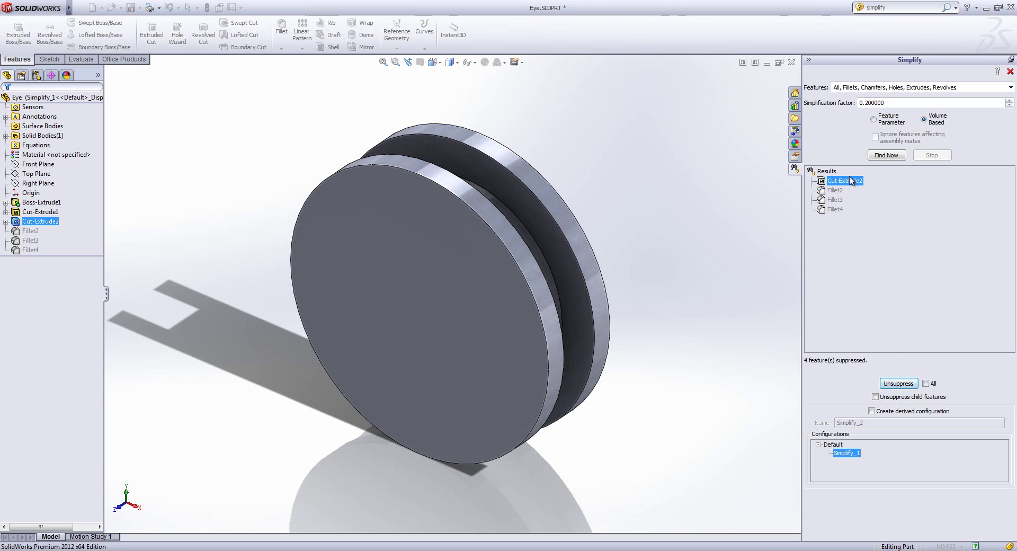
click(898, 383)
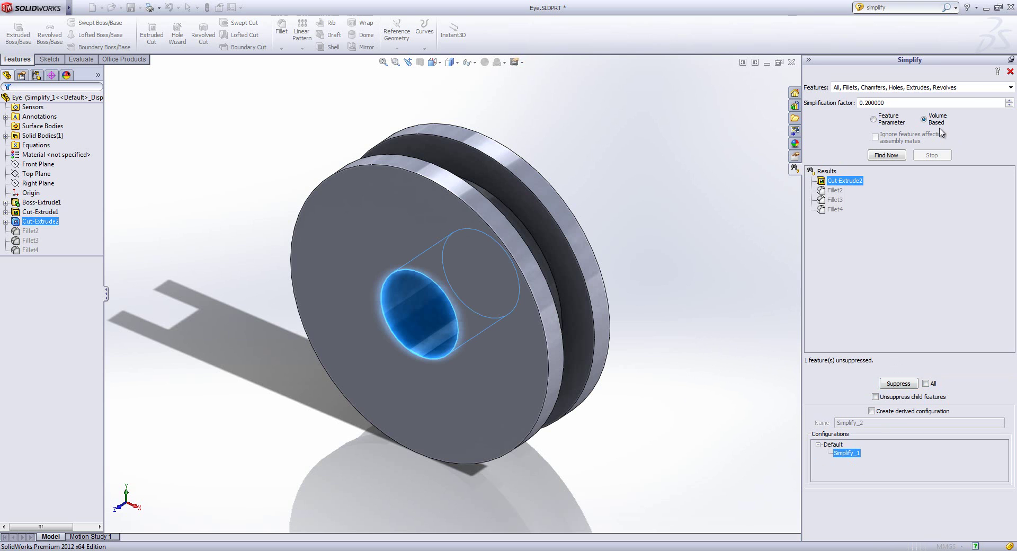
click(1010, 71)
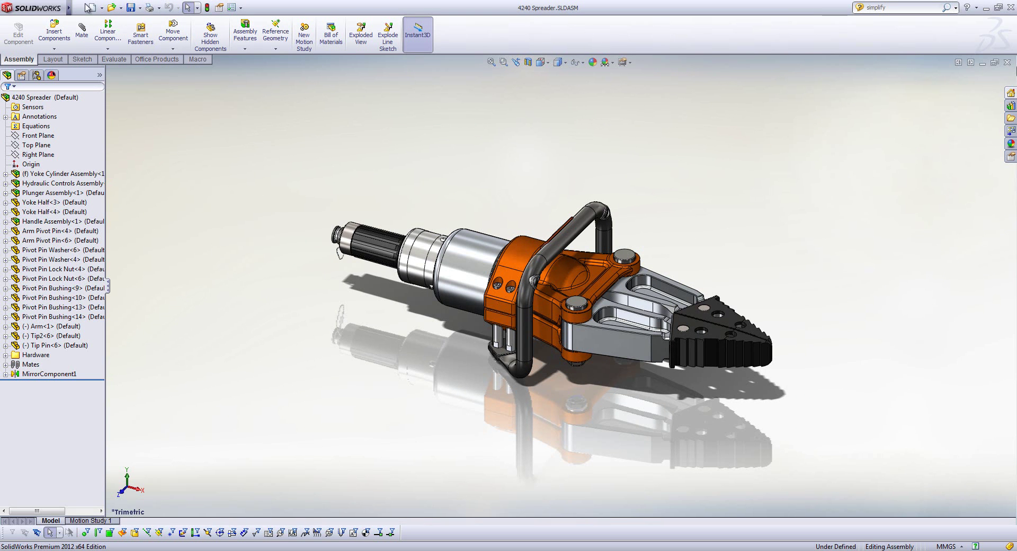
Launch Simplify from Tools > Find/Modify on the 4240 Spreader assembly.
mouse_move(70, 10)
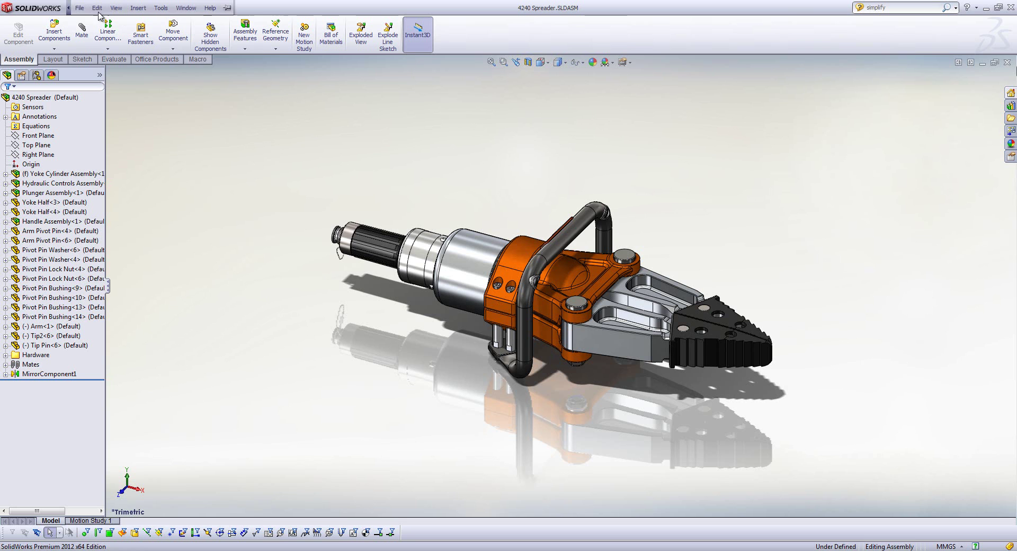
click(159, 8)
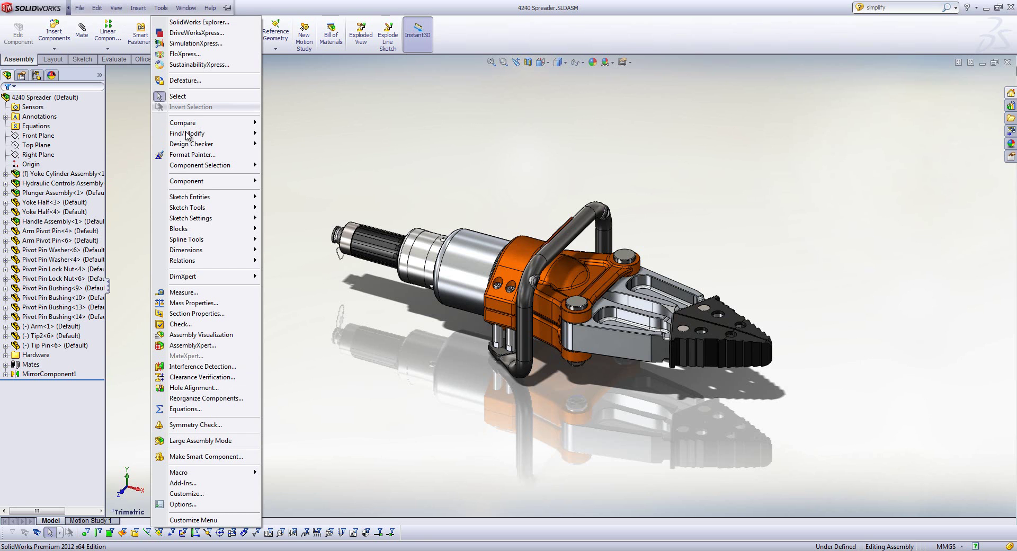
mouse_move(186, 133)
click(315, 148)
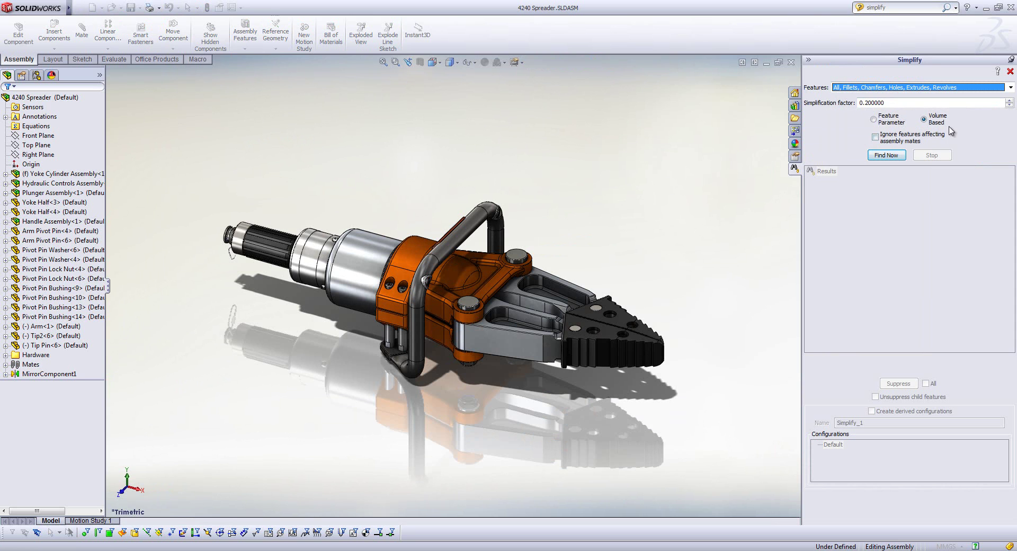
Exclude holes, extrudes and revolves, then search to find 87 fillets and chamfers.
click(1010, 87)
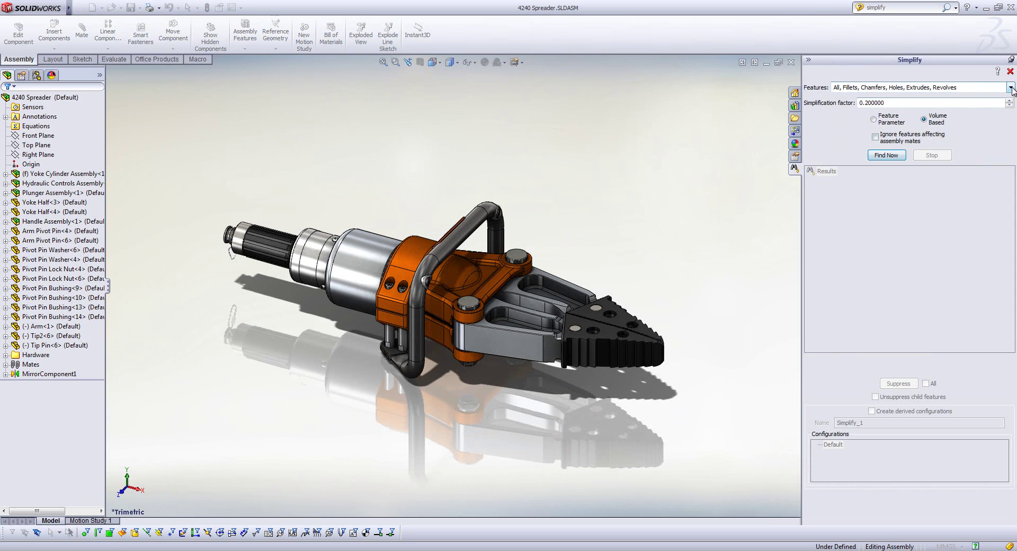
click(849, 121)
click(850, 130)
click(852, 137)
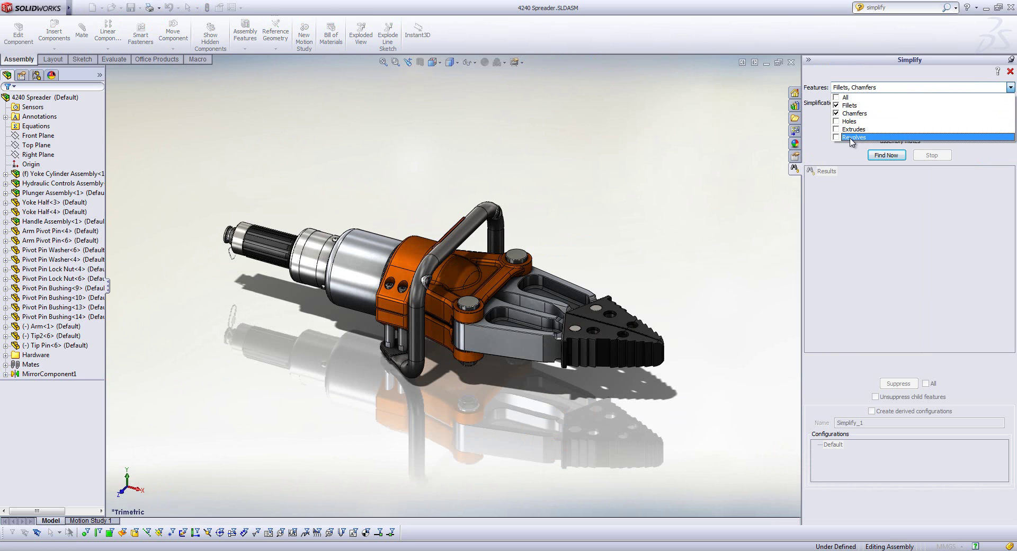
click(886, 159)
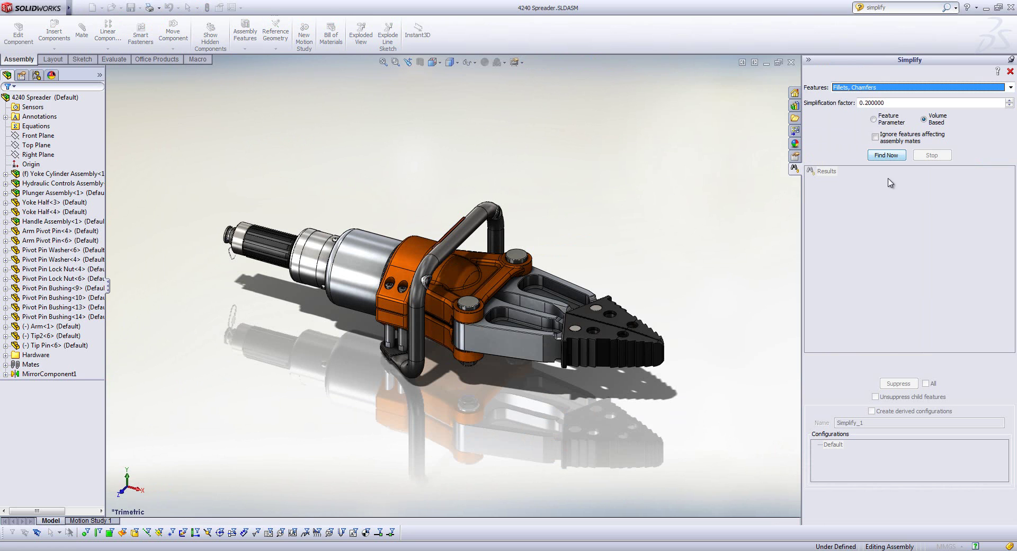
click(888, 156)
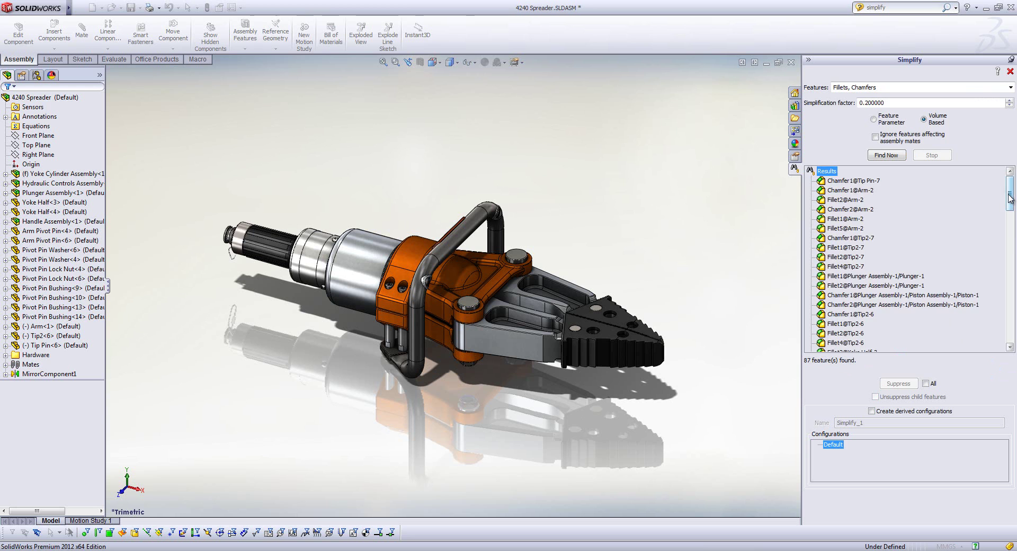
Preview Fillet25@Yoke Half-3 and send suppressed features into a derived configuration.
scroll(879, 241, down, 7)
click(854, 228)
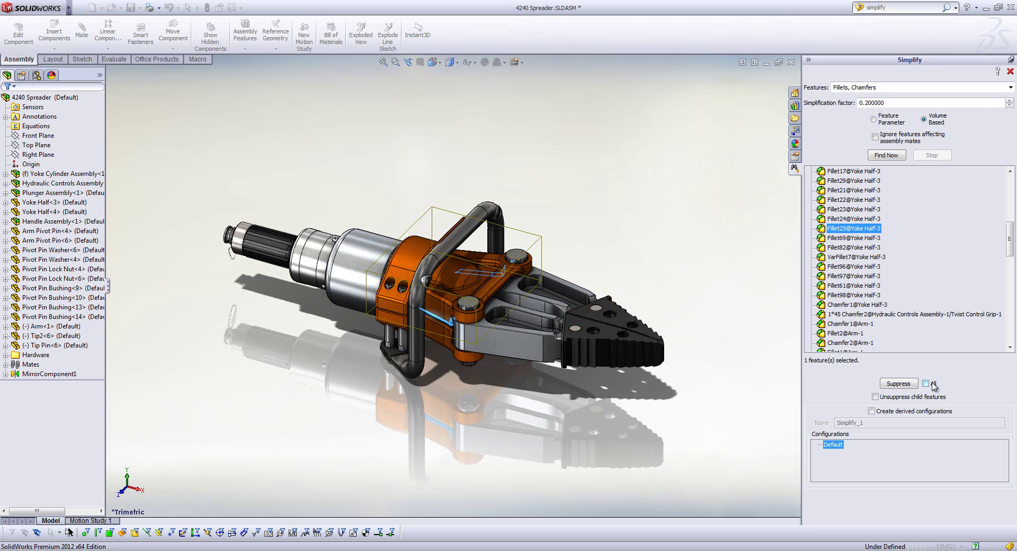
click(871, 411)
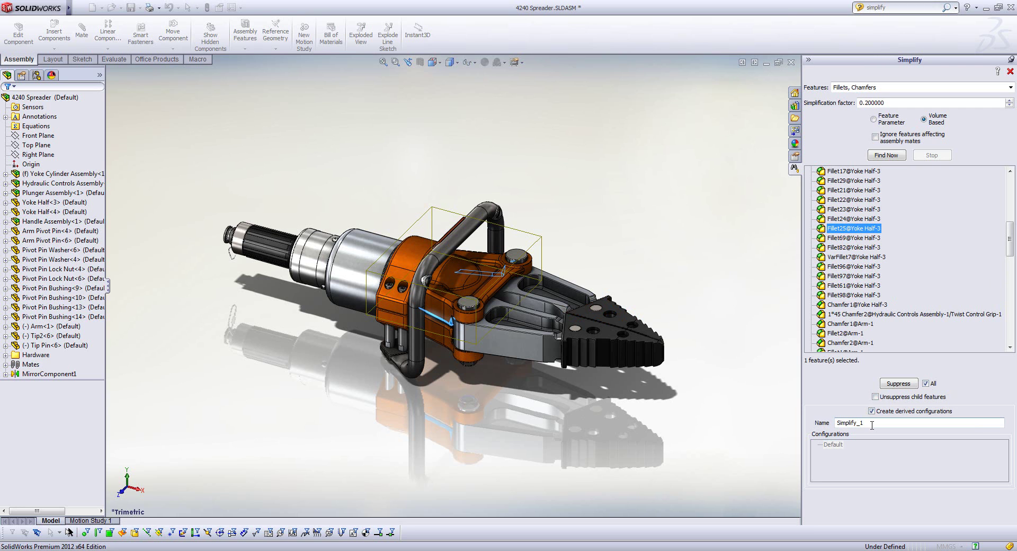